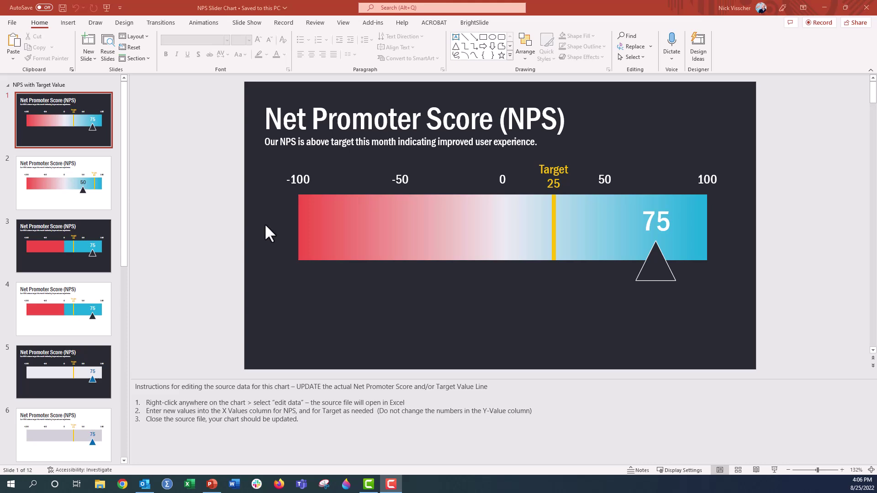
Preview the NPS chart variants on slides 2 through 5.
{"action": "left_click", "coordinate": [106, 205]}
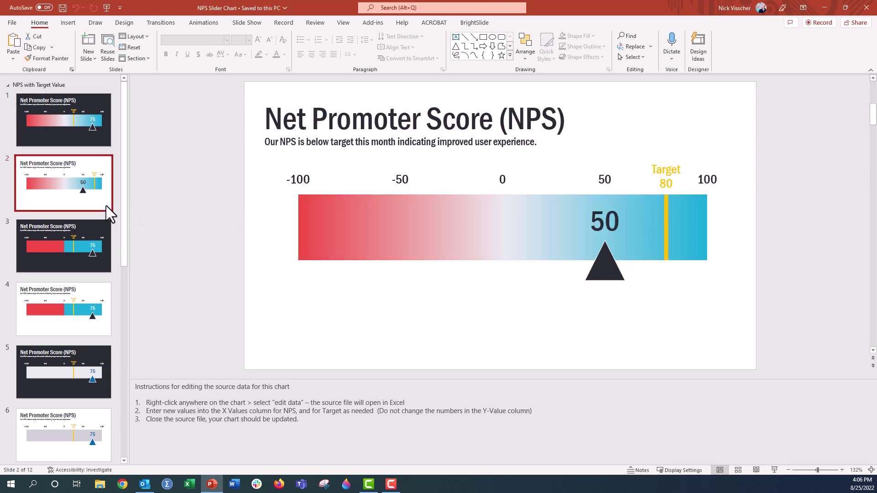
{"action": "left_click", "coordinate": [78, 258]}
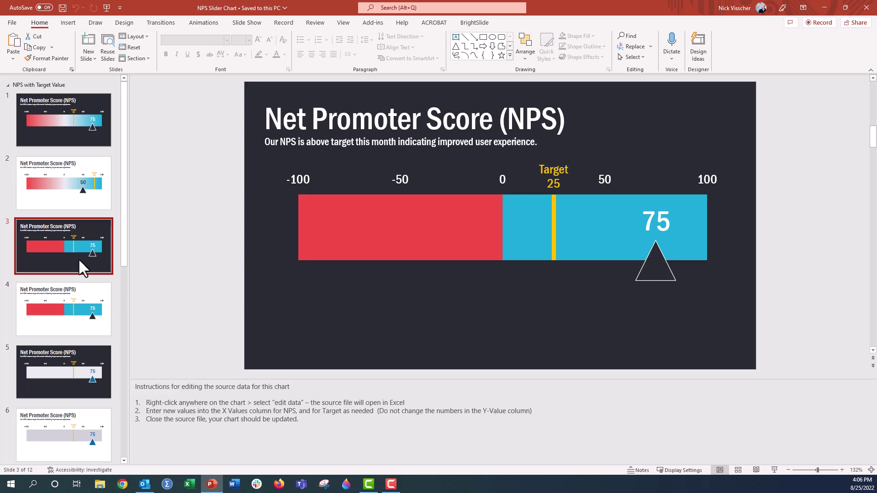
{"action": "left_click", "coordinate": [107, 327]}
{"action": "scroll", "coordinate": [108, 327], "scroll_direction": "down", "scroll_amount": 3}
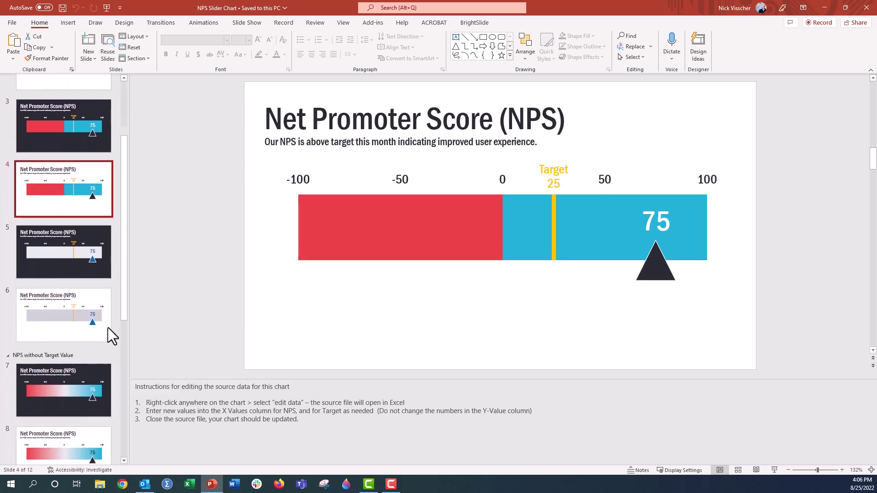
{"action": "left_click", "coordinate": [104, 239]}
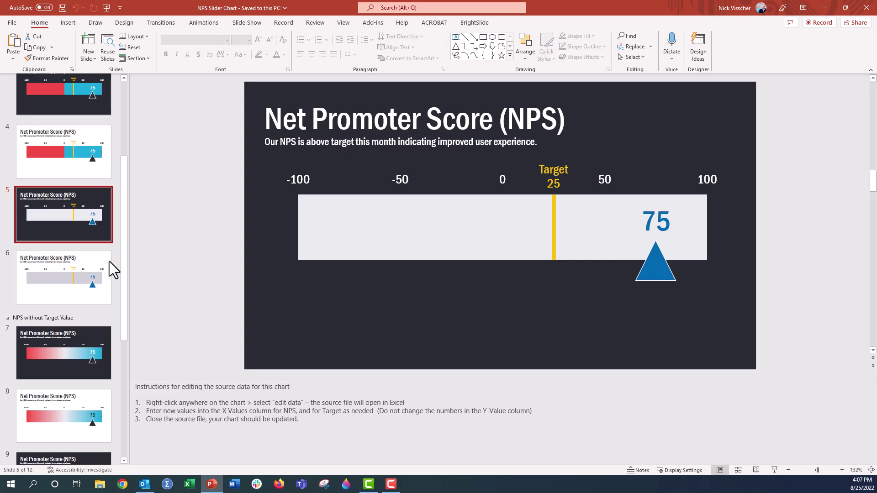
Preview the remaining variants on slides 7 to 12, ending on the light grey score-75 slider.
{"action": "scroll", "coordinate": [109, 261], "scroll_direction": "down", "scroll_amount": 3}
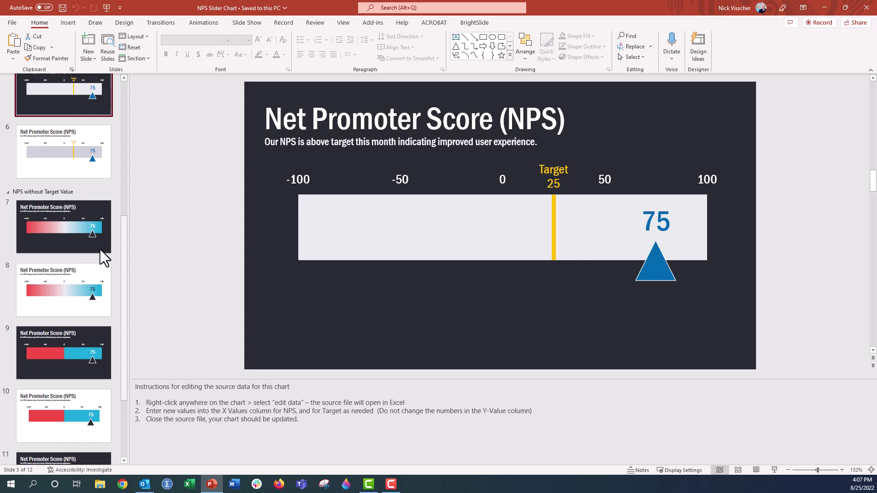
{"action": "left_click", "coordinate": [100, 249]}
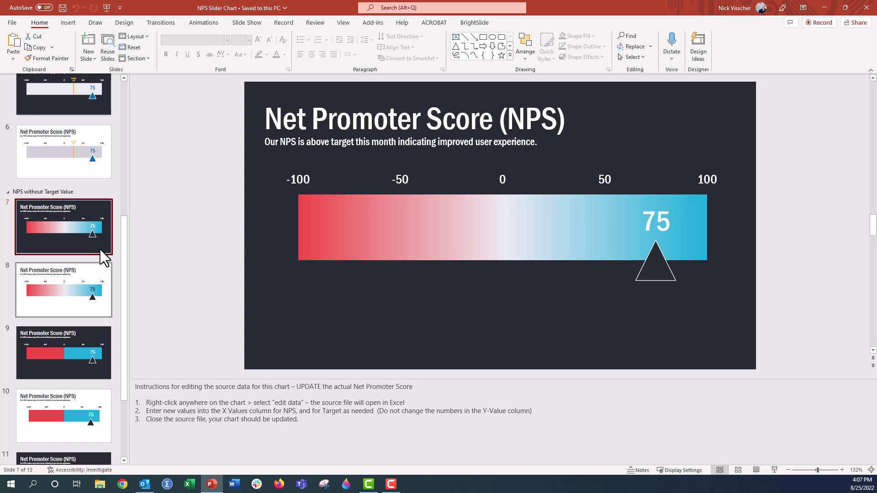
{"action": "left_click", "coordinate": [102, 265]}
{"action": "scroll", "coordinate": [104, 272], "scroll_direction": "down", "scroll_amount": 1}
{"action": "scroll", "coordinate": [102, 267], "scroll_direction": "down", "scroll_amount": 1}
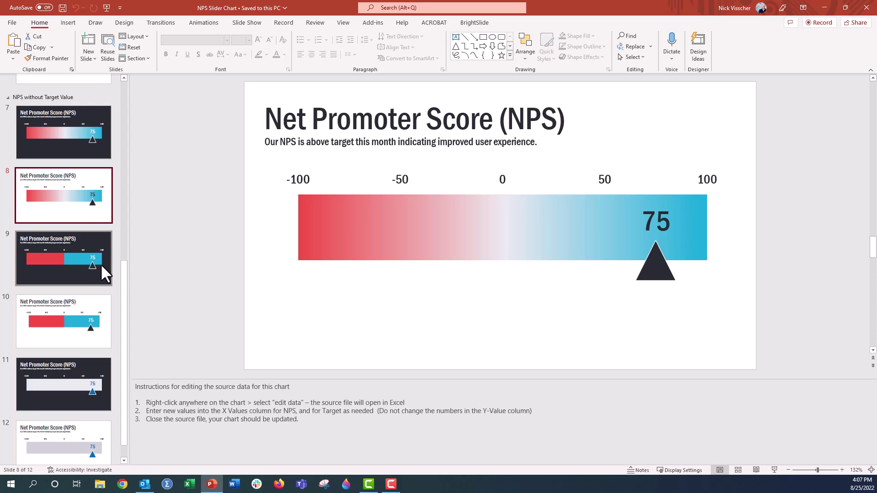
{"action": "left_click", "coordinate": [106, 280]}
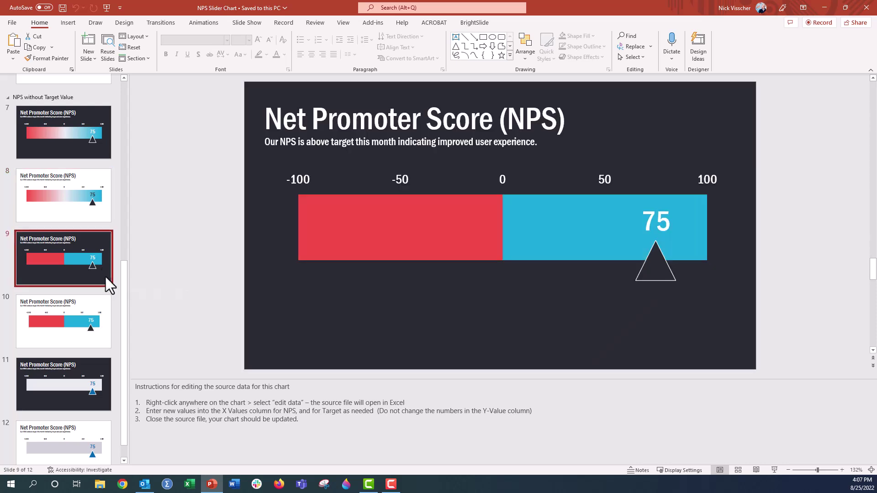
{"action": "left_click", "coordinate": [105, 306]}
{"action": "scroll", "coordinate": [105, 307], "scroll_direction": "down", "scroll_amount": 1}
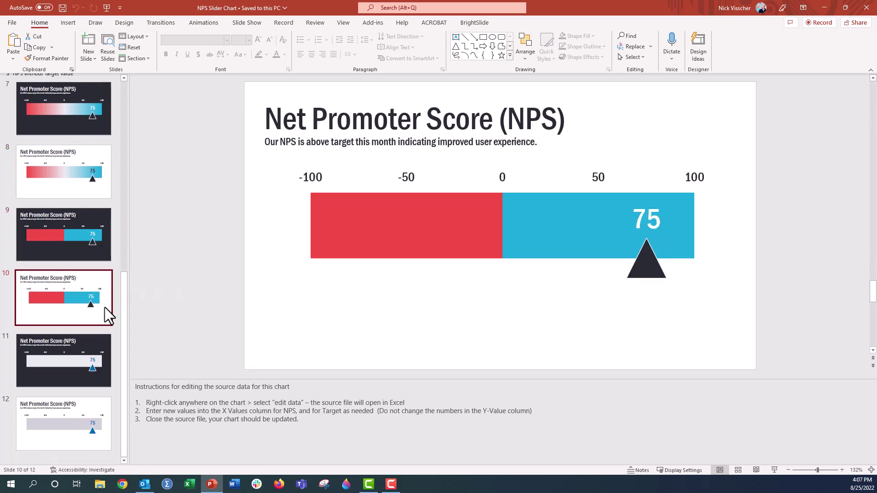
{"action": "left_click", "coordinate": [103, 340]}
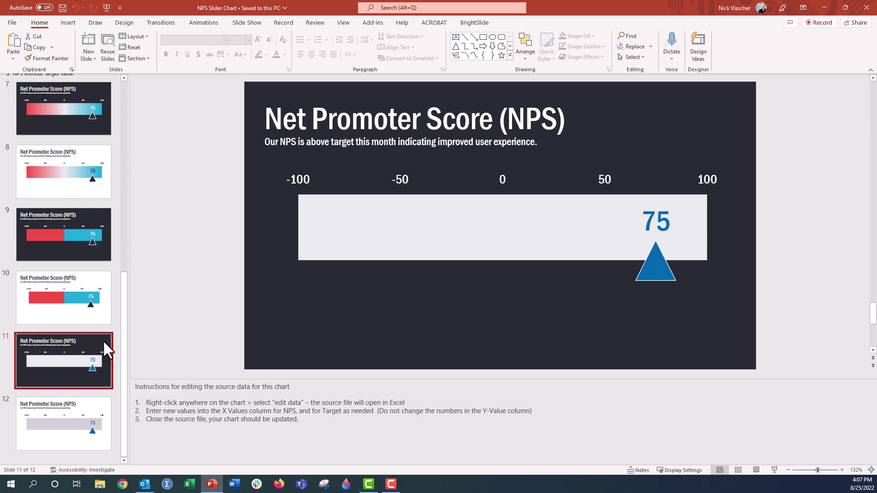
{"action": "left_click", "coordinate": [106, 403]}
Return to slide 1 and open its NPS chart's data, showing NPS 75 and Target 25.
{"action": "left_click_drag", "start_coordinate": [124, 377], "coordinate": [122, 136]}
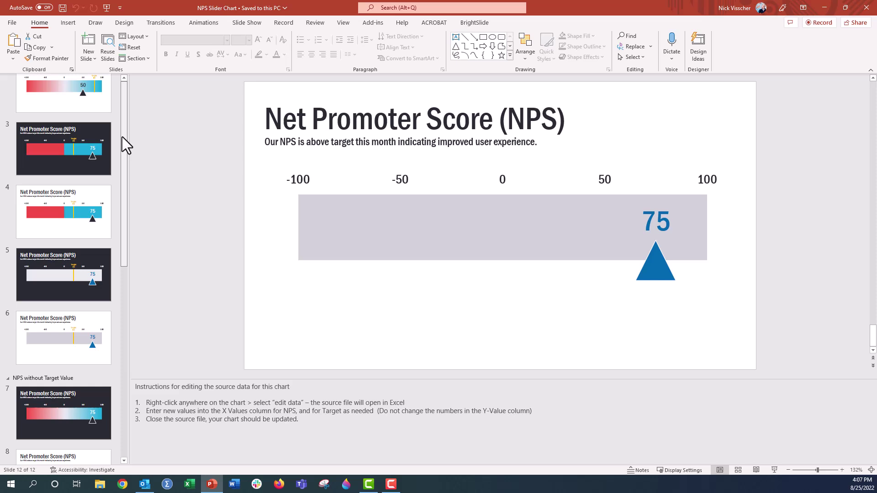
{"action": "scroll", "coordinate": [96, 138], "scroll_direction": "up", "scroll_amount": 2}
{"action": "left_click", "coordinate": [97, 138]}
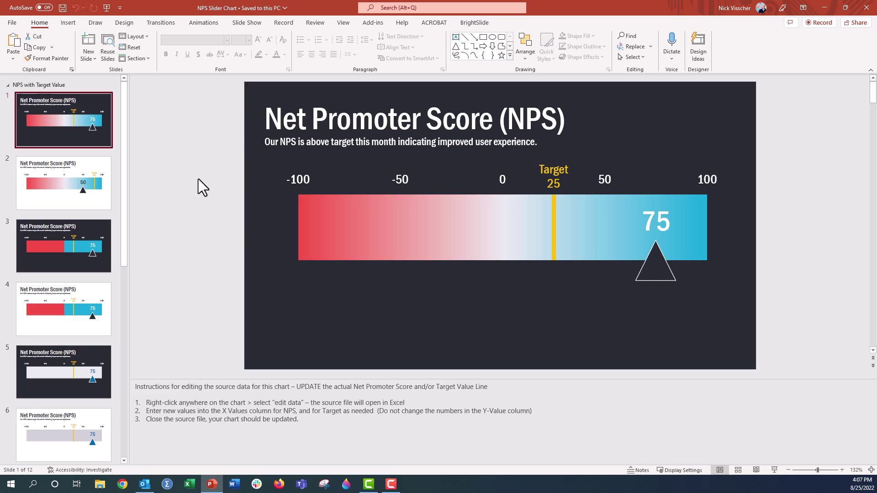
{"action": "left_click", "coordinate": [418, 222]}
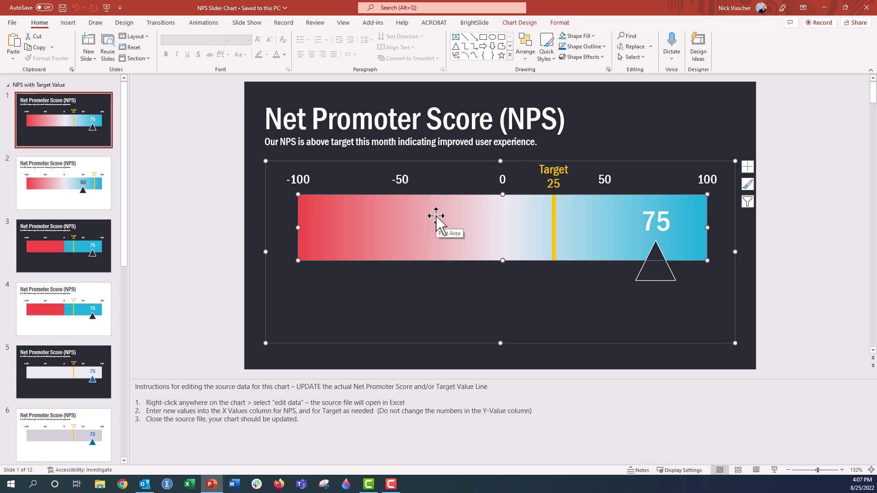
{"action": "right_click", "coordinate": [436, 217]}
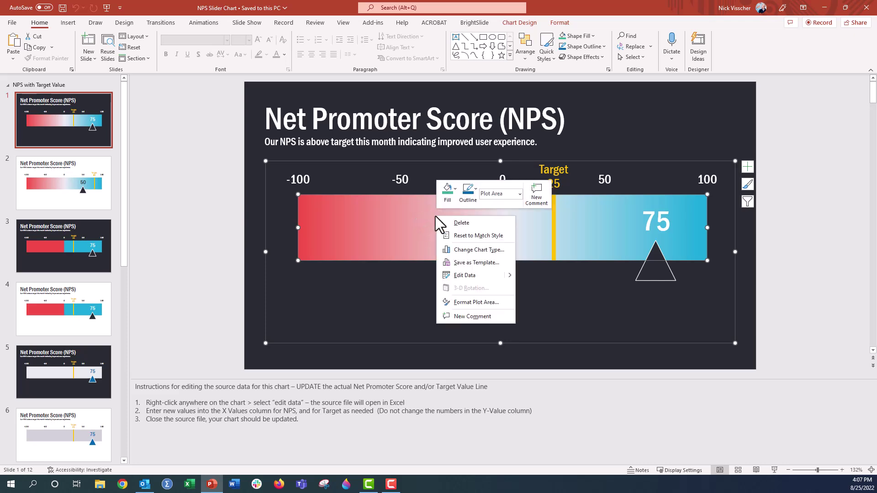
{"action": "left_click", "coordinate": [486, 275]}
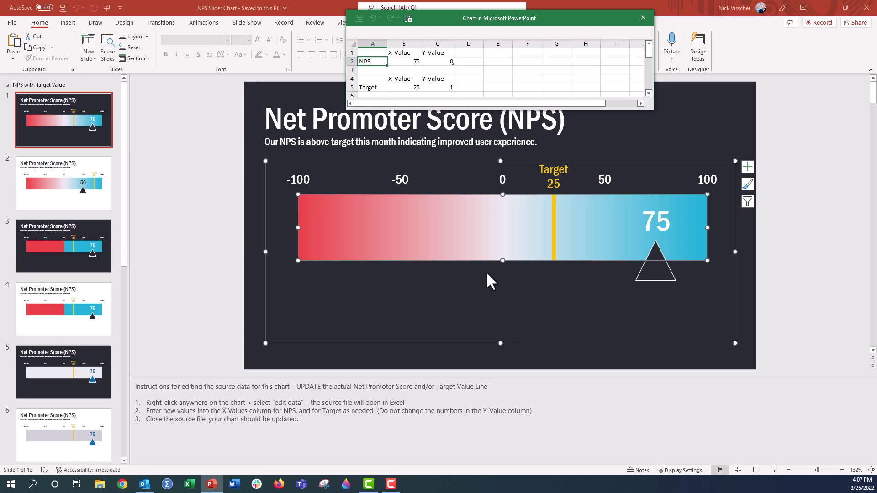
Enlarge the chart data window and change the NPS score in B2 to 50.
{"action": "left_click_drag", "start_coordinate": [447, 21], "coordinate": [325, 46]}
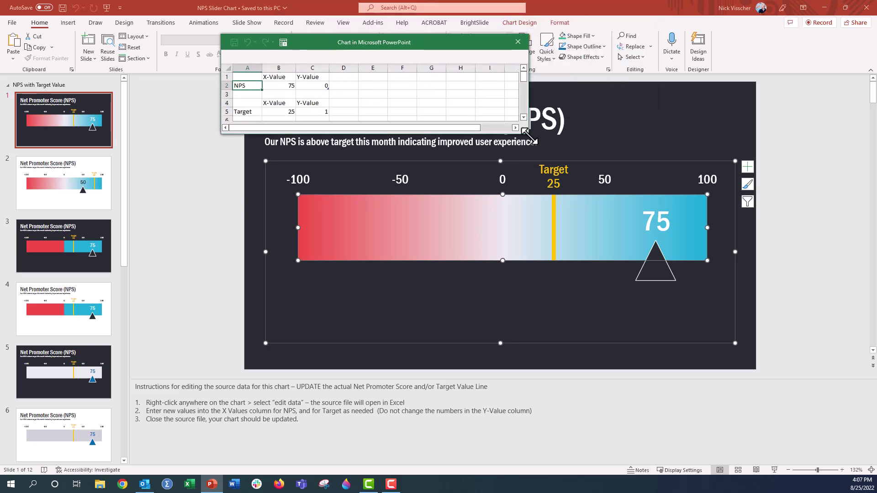
{"action": "left_click_drag", "start_coordinate": [528, 133], "coordinate": [609, 169]}
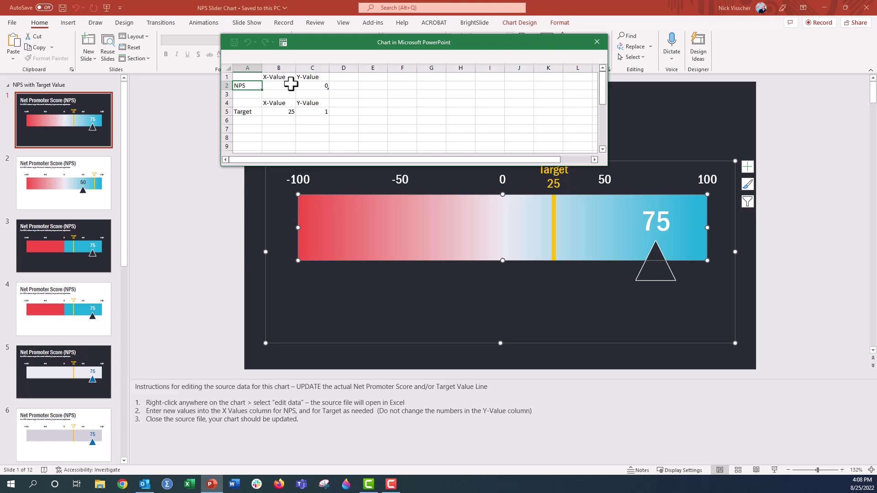
{"action": "left_click", "coordinate": [277, 86]}
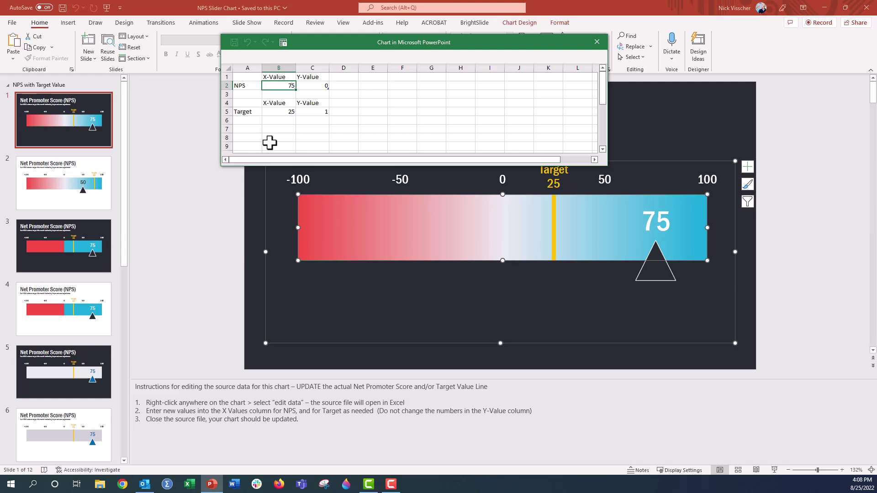
{"action": "type", "text": "50"}
{"action": "key", "text": "Return"}
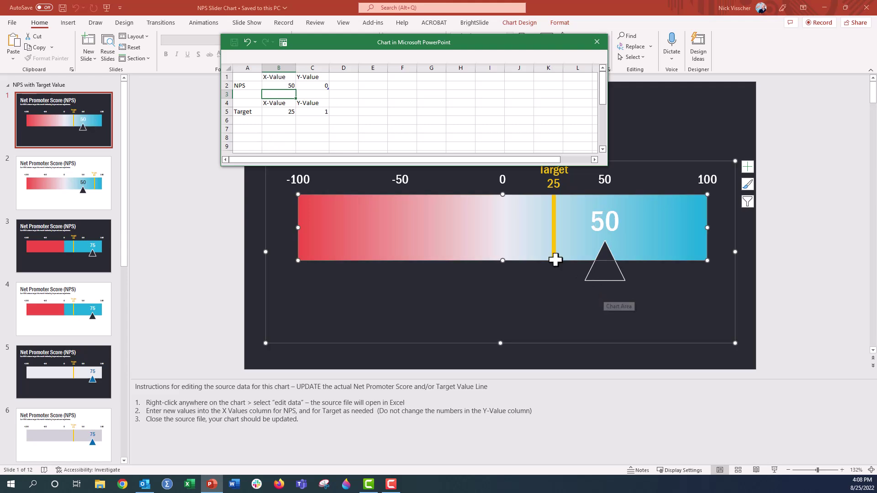
Change the Target value in B5 to 80 and close the data sheet.
{"action": "left_click", "coordinate": [276, 112]}
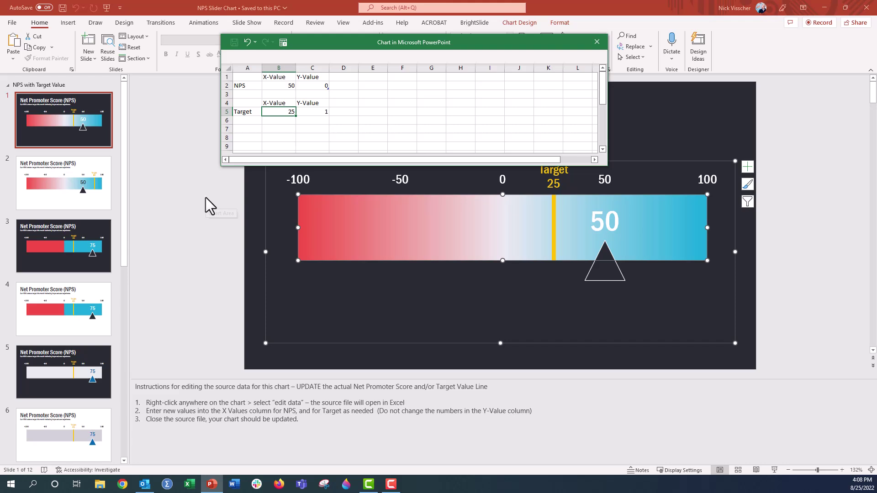
{"action": "type", "text": "80"}
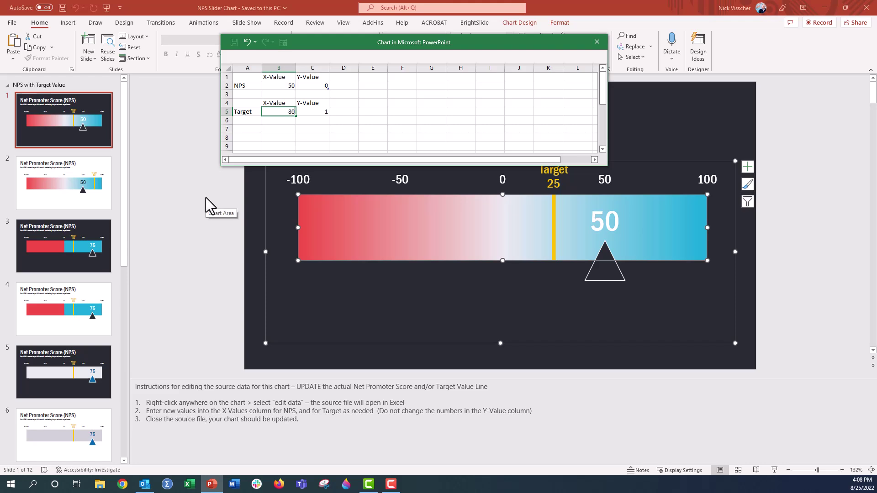
{"action": "key", "text": "Return"}
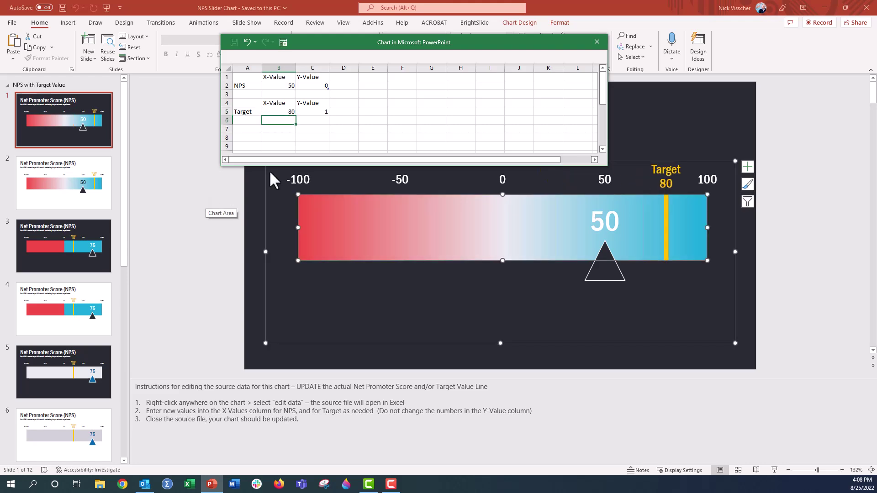
{"action": "left_click", "coordinate": [596, 42]}
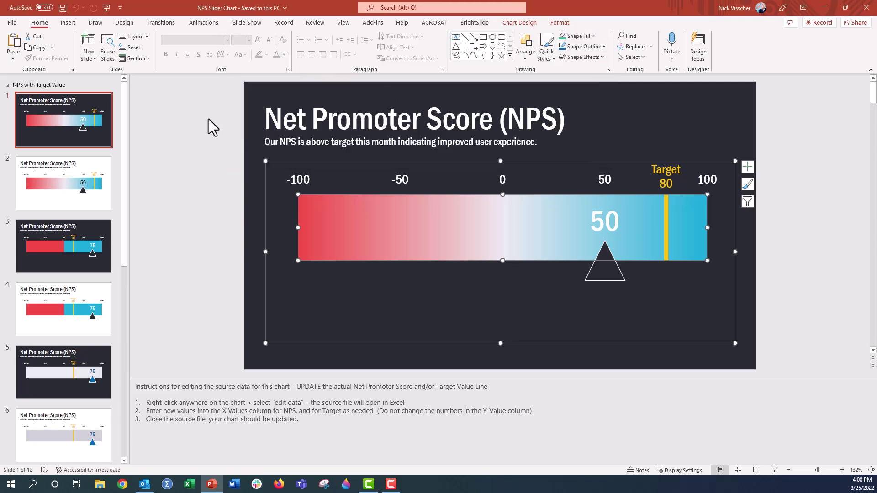
{"action": "left_click", "coordinate": [208, 127]}
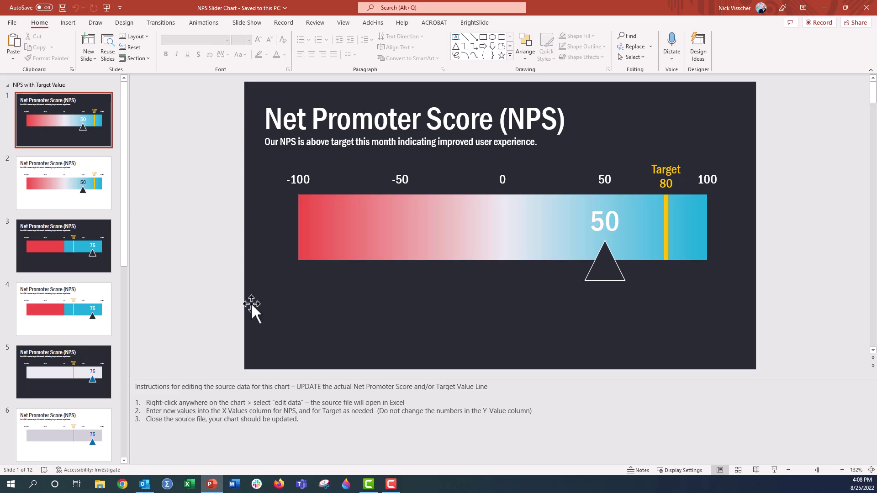
{"action": "left_click", "coordinate": [100, 201]}
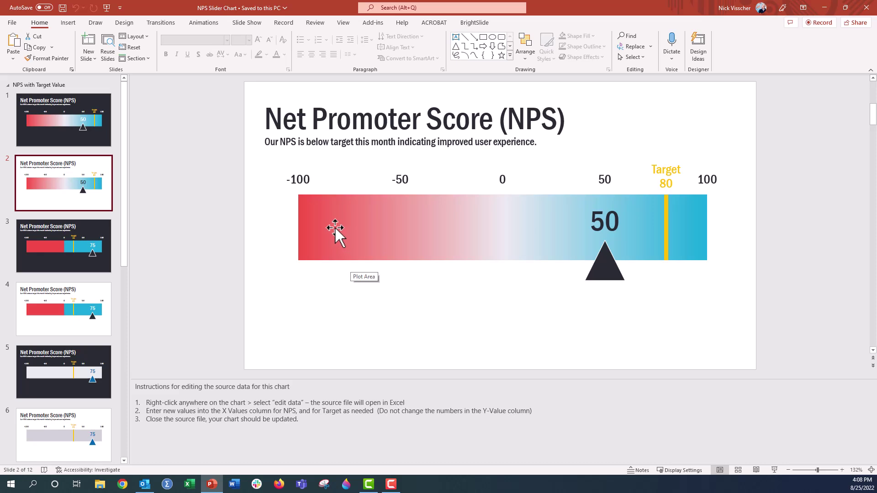
{"action": "left_click", "coordinate": [89, 131]}
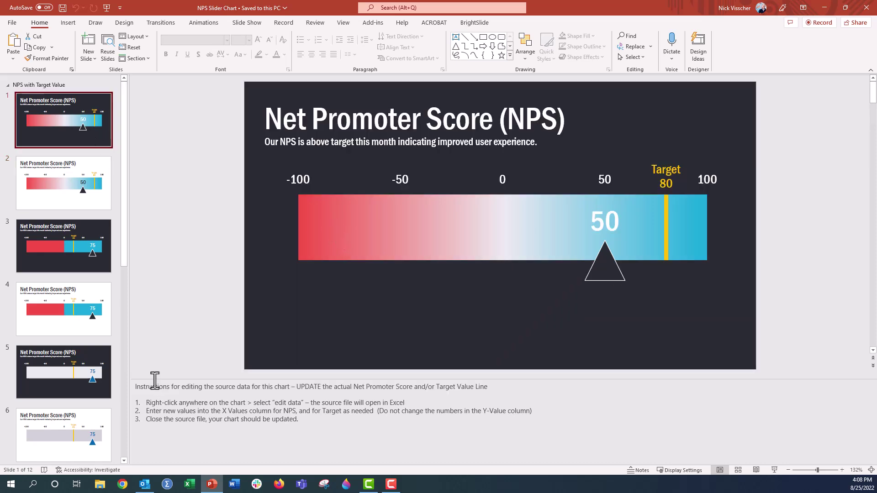
{"action": "left_click_drag", "start_coordinate": [153, 379], "coordinate": [159, 317]}
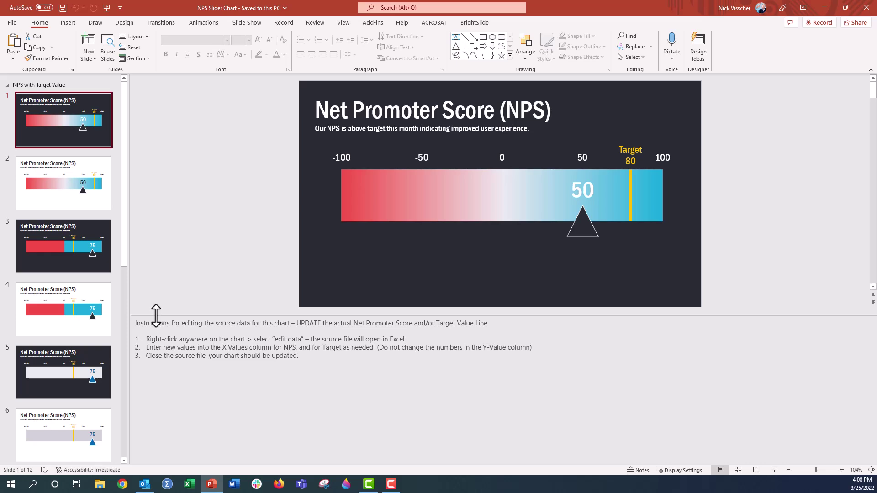
{"action": "left_click_drag", "start_coordinate": [156, 316], "coordinate": [162, 377]}
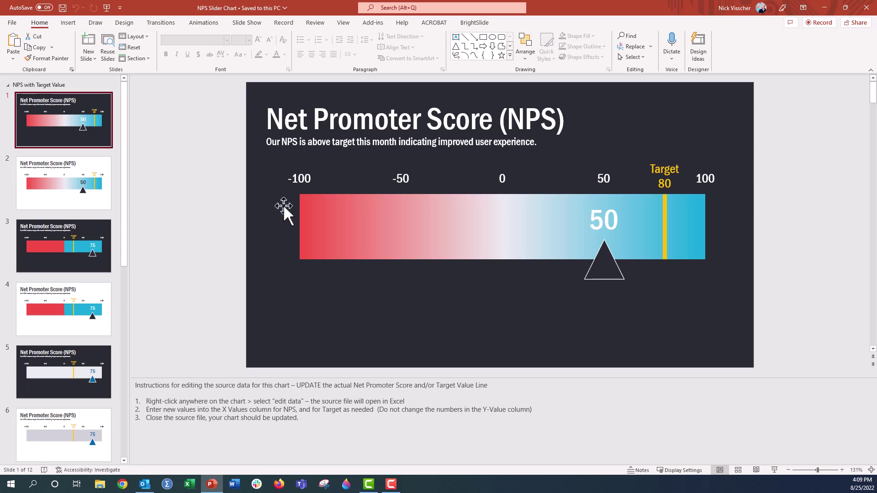
Set the horizontal axis major unit to 200 so only -100 and 100 are labelled.
{"action": "left_click", "coordinate": [298, 182]}
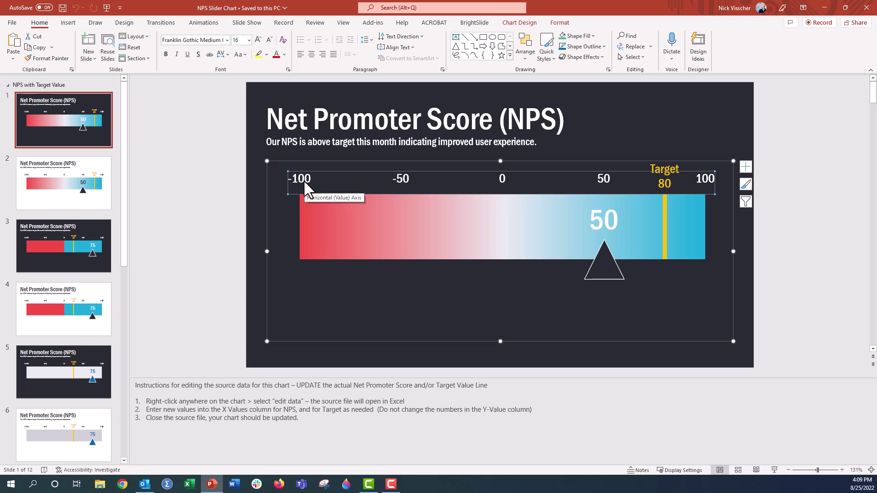
{"action": "right_click", "coordinate": [303, 180]}
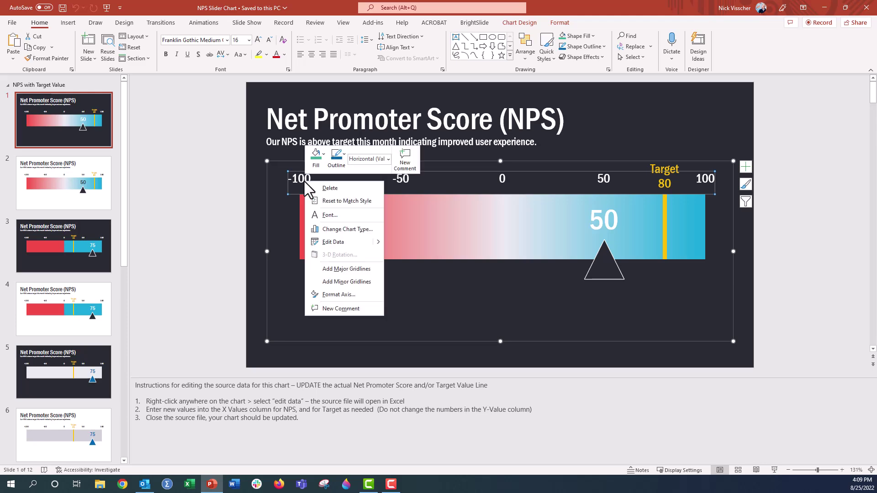
{"action": "left_click", "coordinate": [365, 294]}
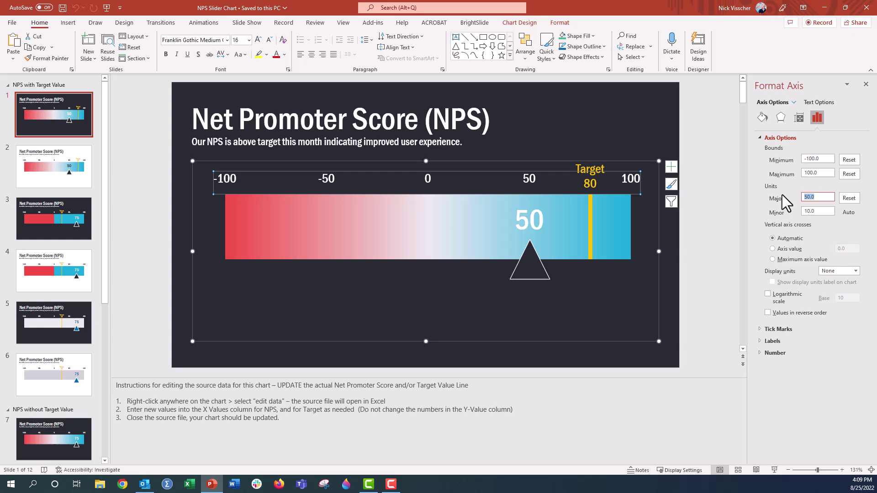
{"action": "type", "text": "100"}
{"action": "key", "text": "Return"}
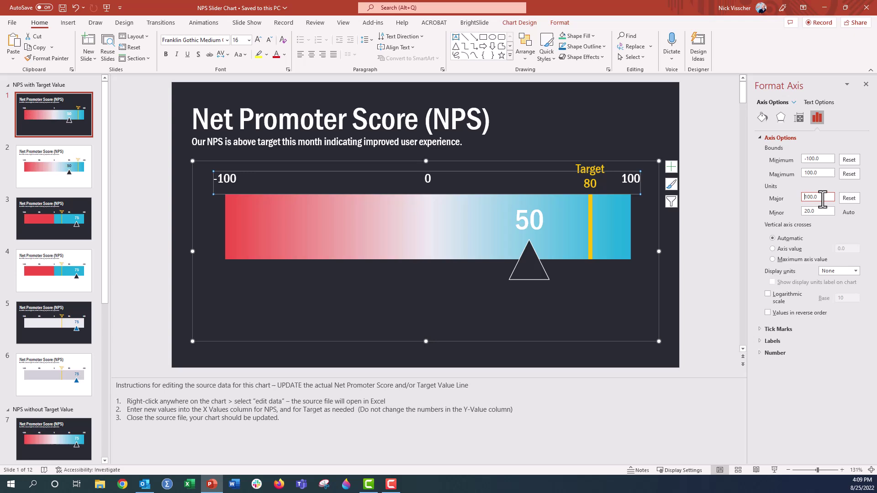
{"action": "left_click_drag", "start_coordinate": [822, 199], "coordinate": [785, 198]}
{"action": "type", "text": "200"}
{"action": "key", "text": "Return"}
Deselect the chart so the Format Background pane shows beside it.
{"action": "left_click", "coordinate": [723, 239]}
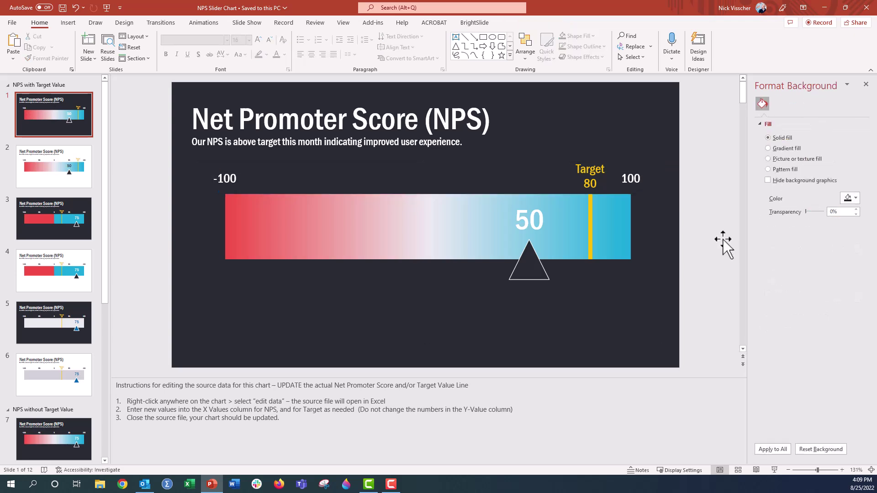